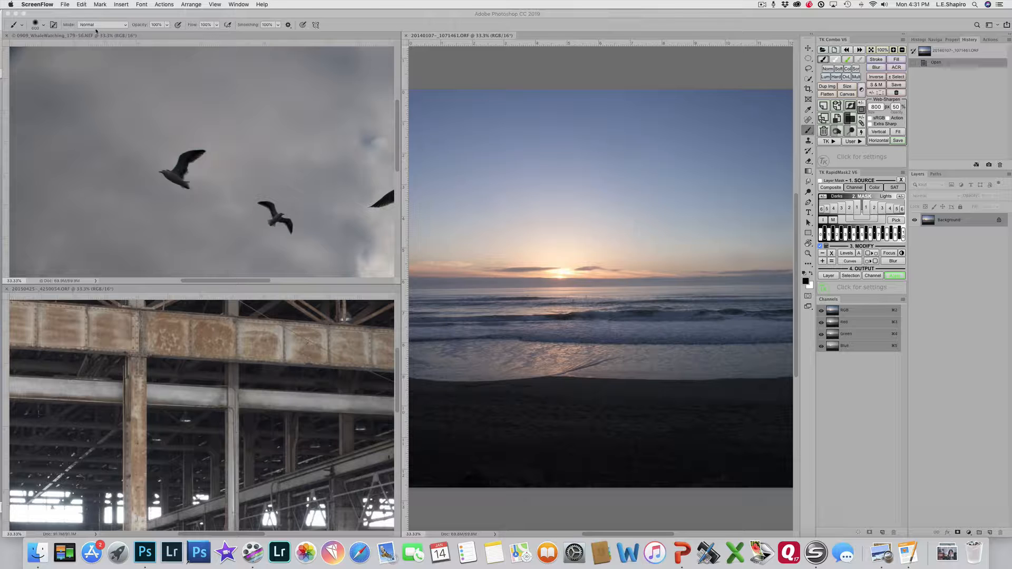
Review the seagull, warehouse and sunset photos full size, switching between tabbed and tiled window arrangements.
click(197, 46)
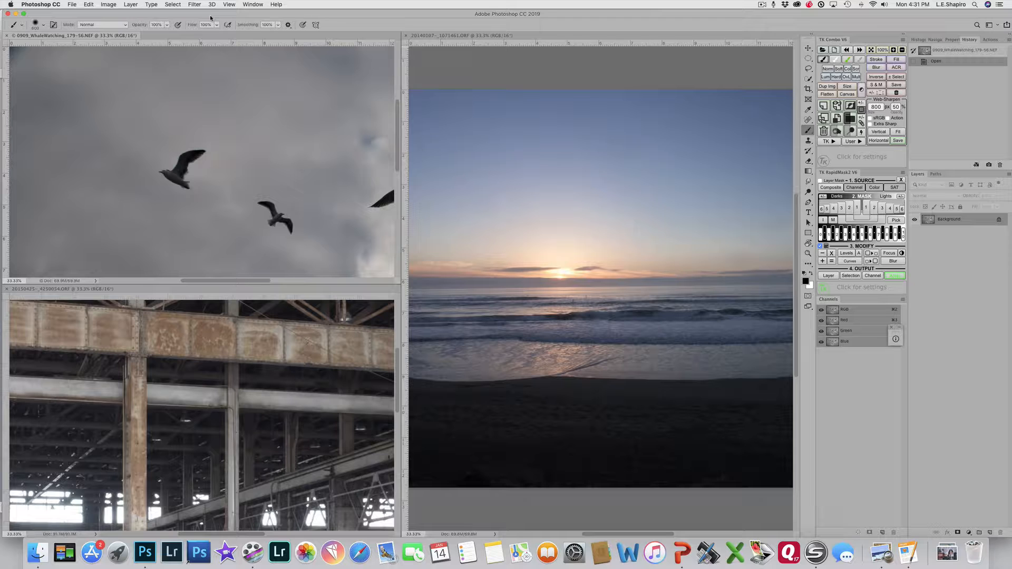
key(F2)
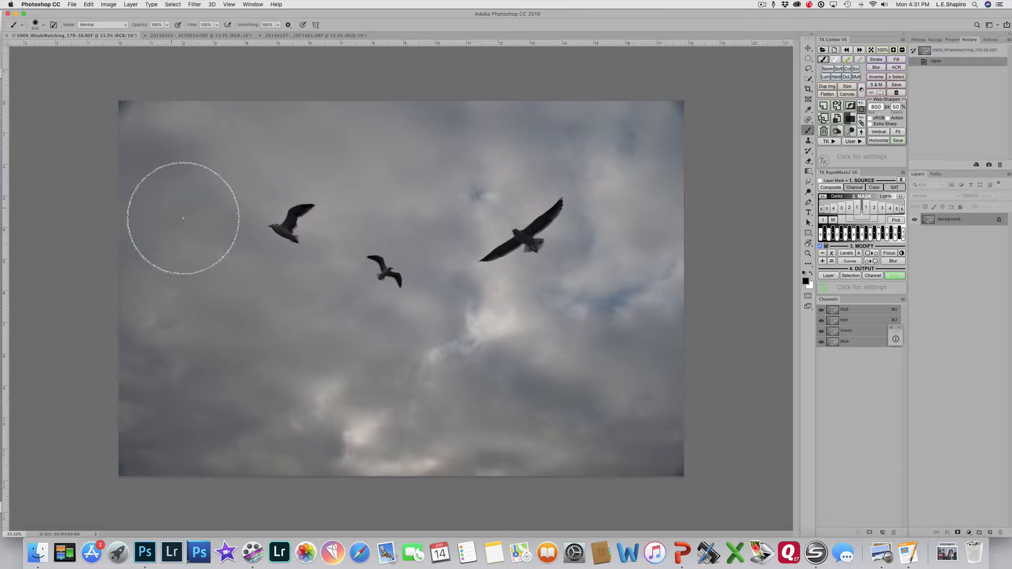
click(166, 35)
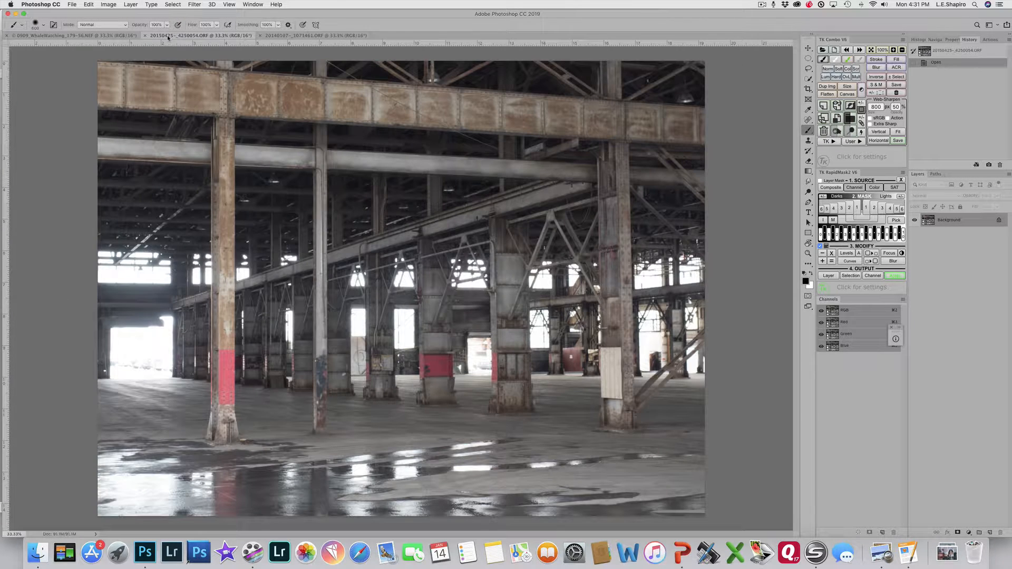
click(346, 35)
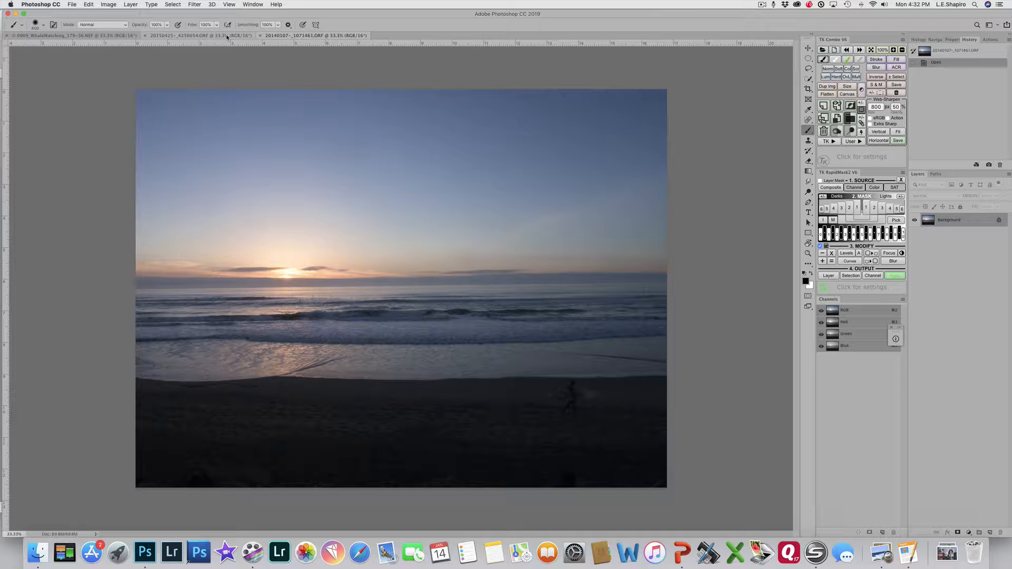
key(F2)
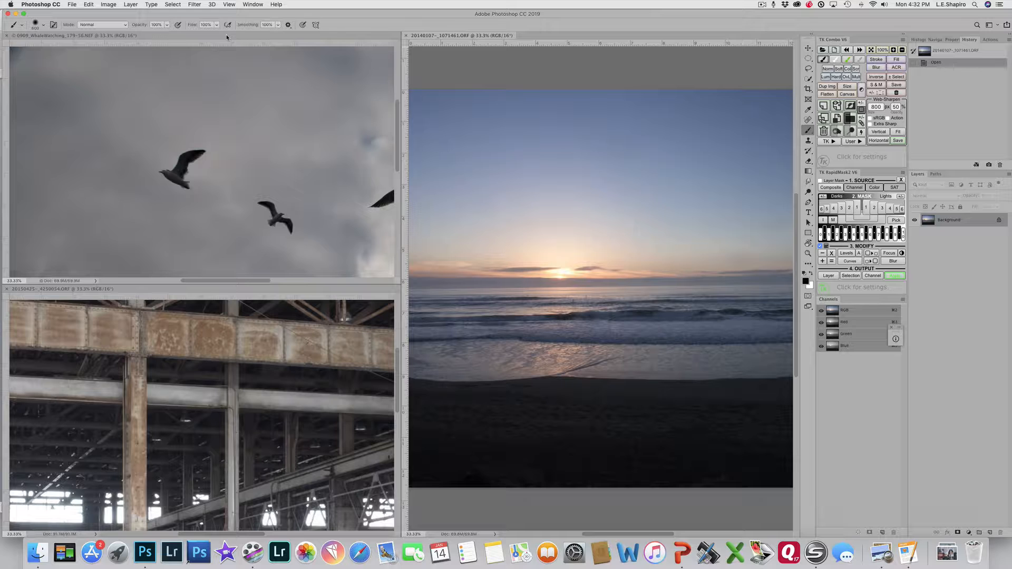
key(F3)
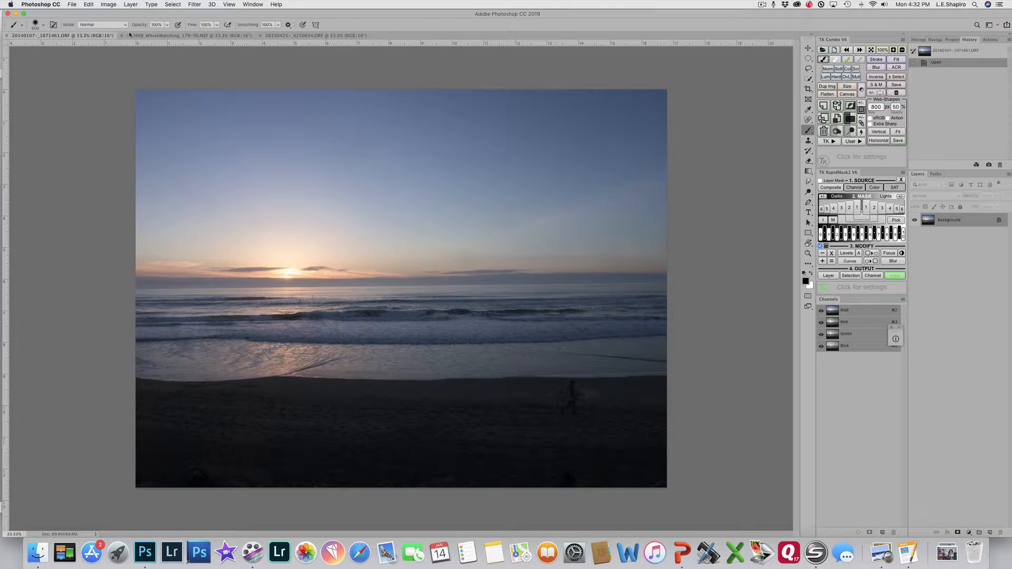
click(177, 36)
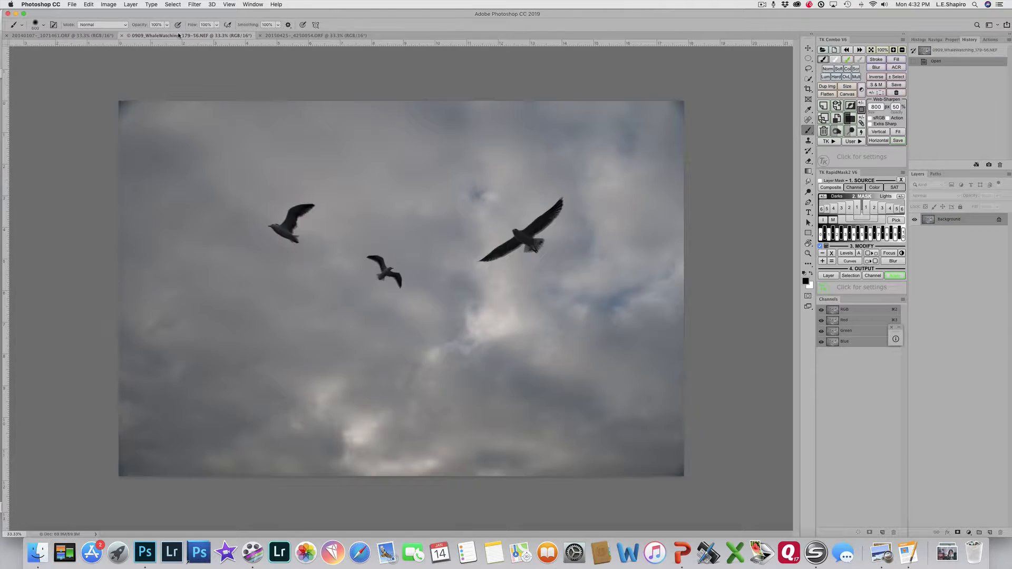
click(314, 36)
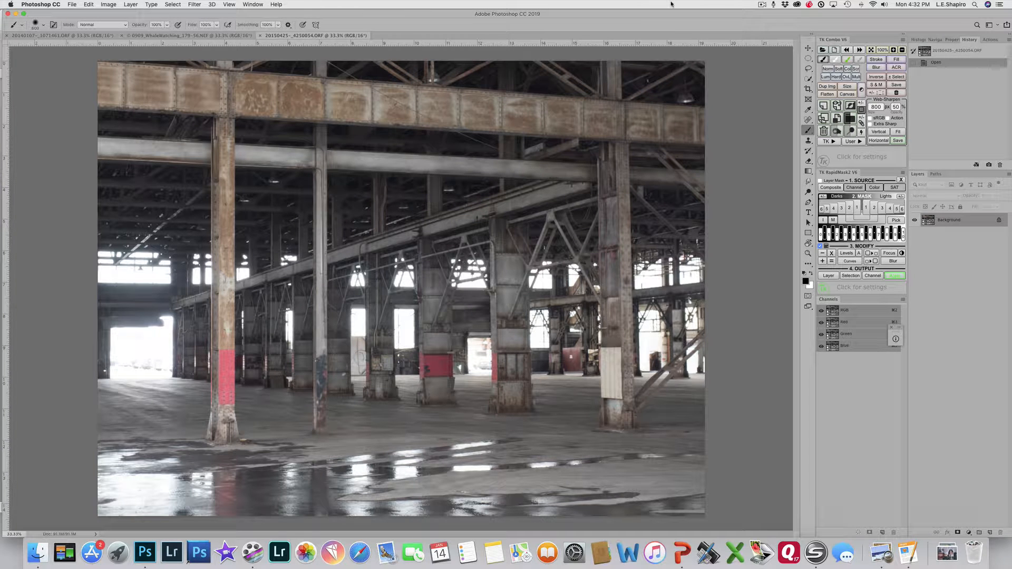
Tile the open photos and use the Move tool to copy the sunset photo into the warehouse document as a new layer.
key(F2)
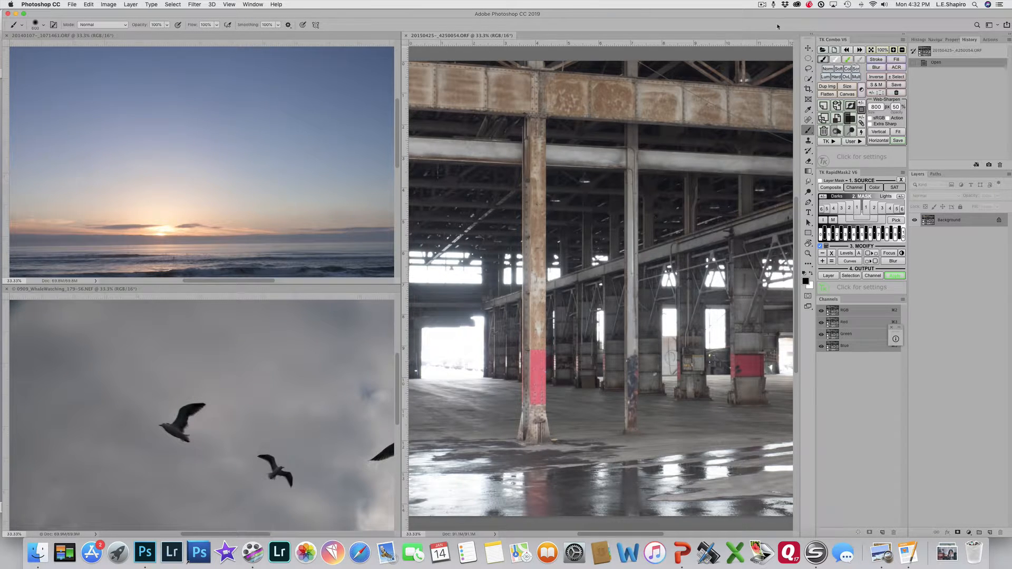
click(807, 50)
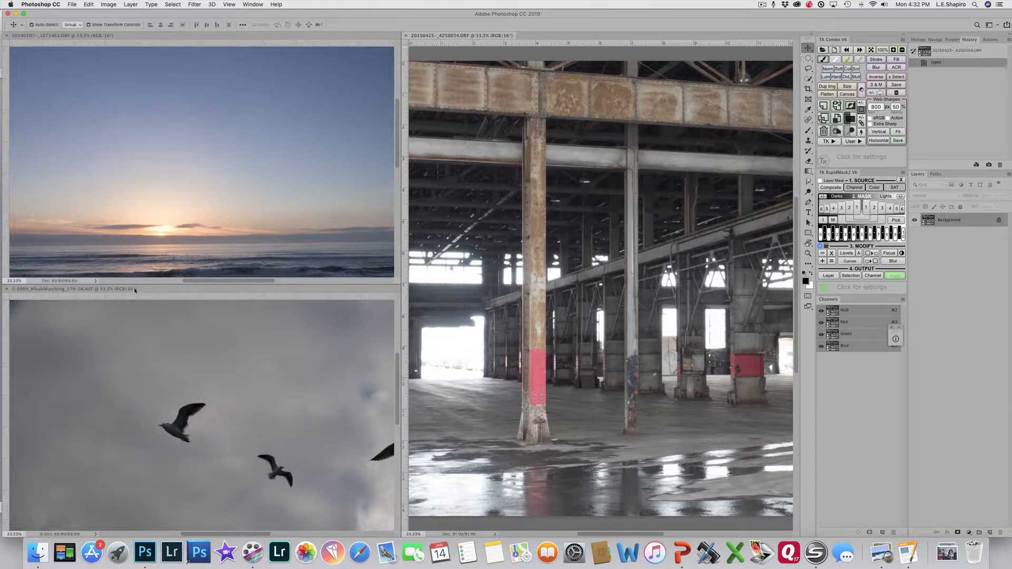
click(173, 163)
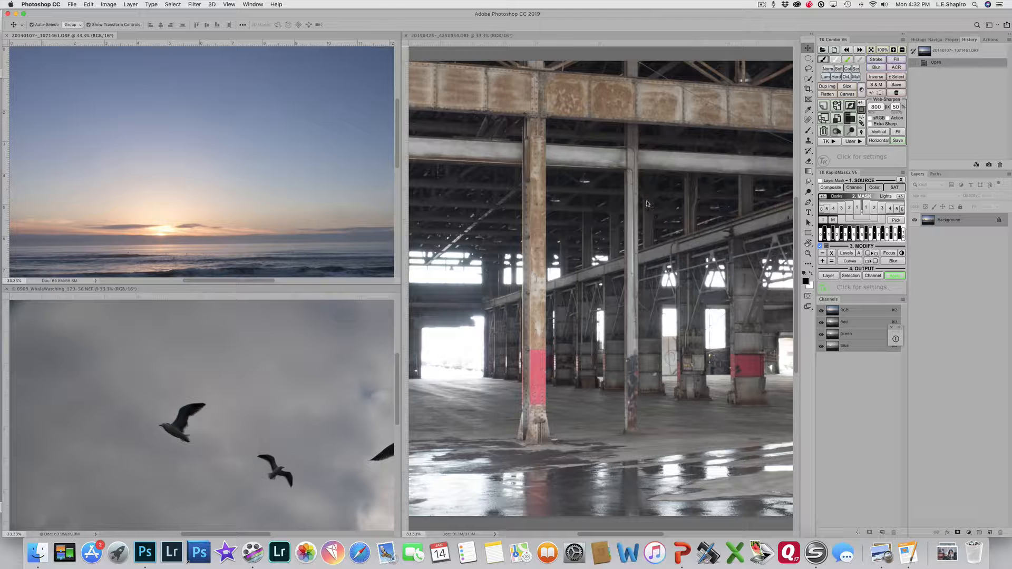
drag(650, 205, 626, 247)
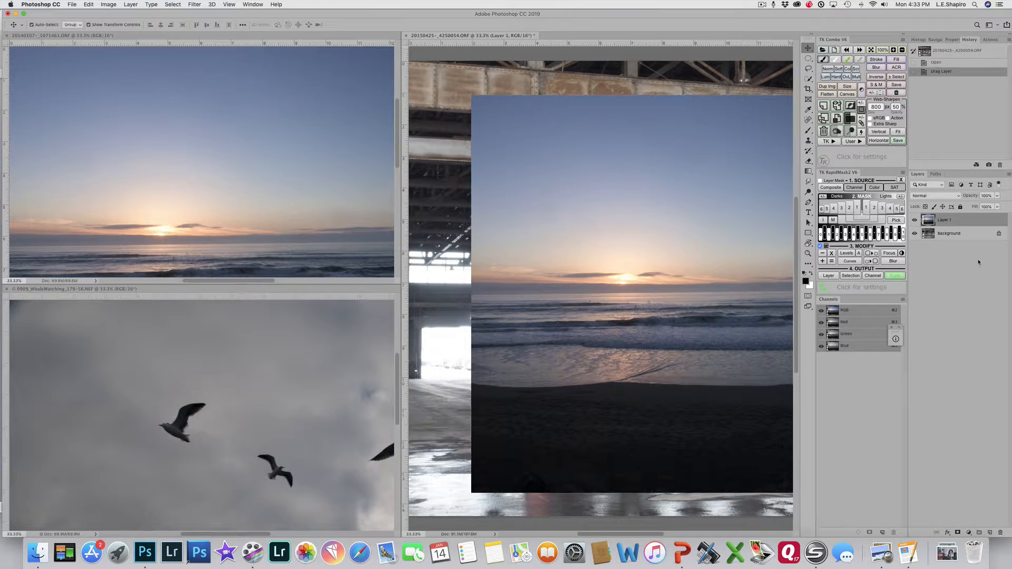
click(935, 247)
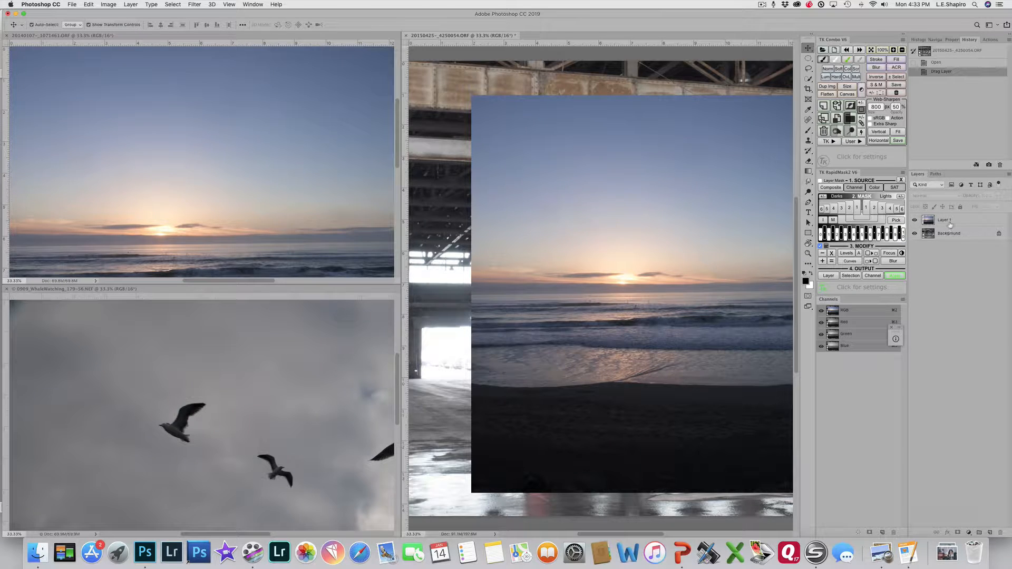
click(948, 223)
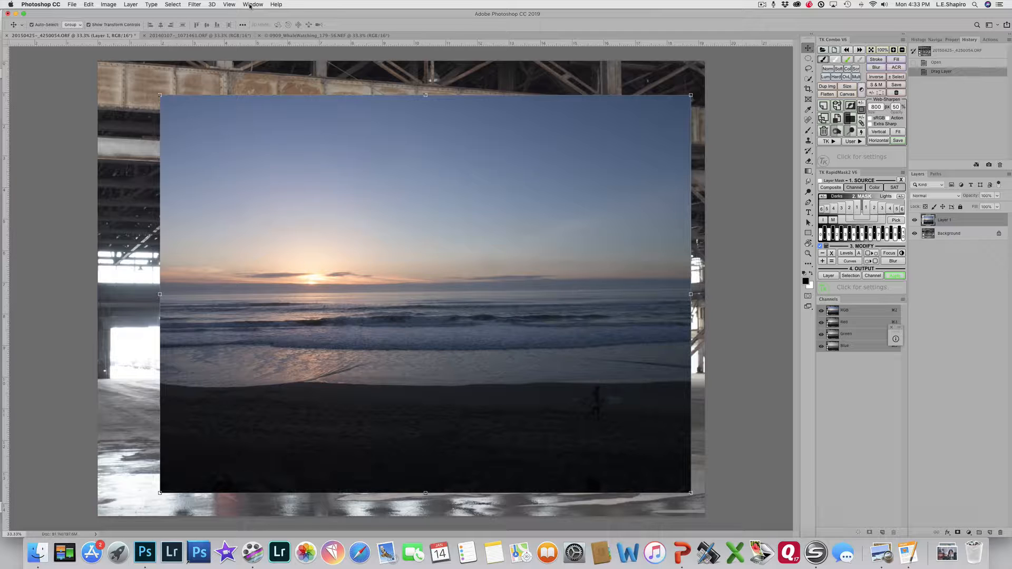
Scale the sunset layer up to about 178% and reposition it so it covers the whole warehouse image.
key(super+minus)
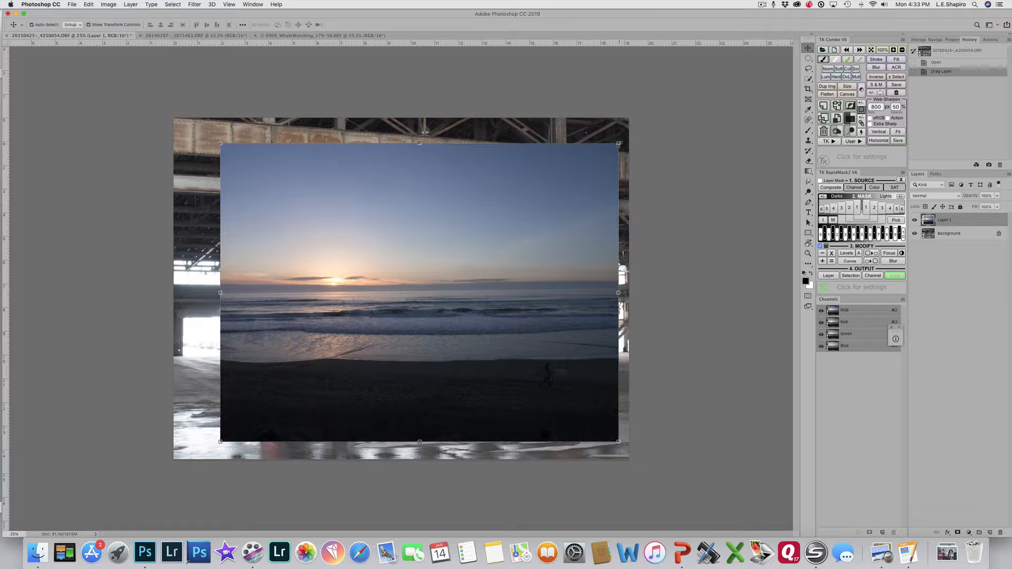
drag(619, 143, 712, 62)
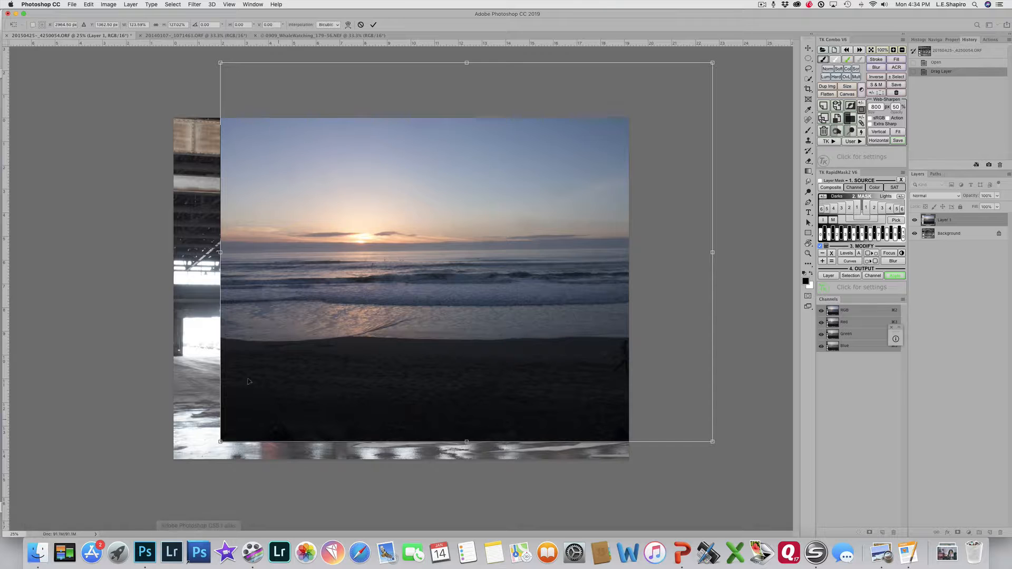
drag(221, 442, 96, 527)
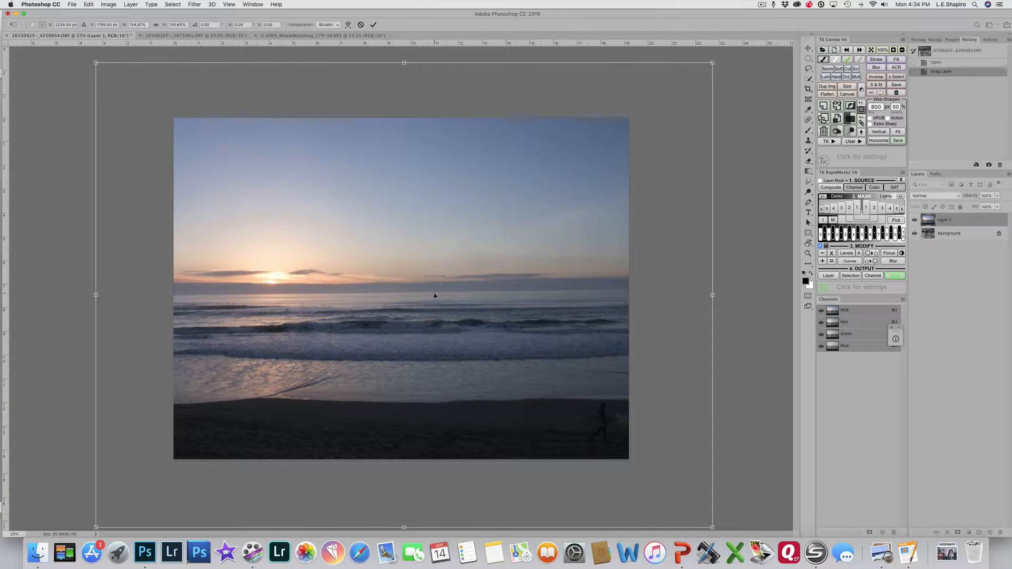
drag(436, 298, 481, 344)
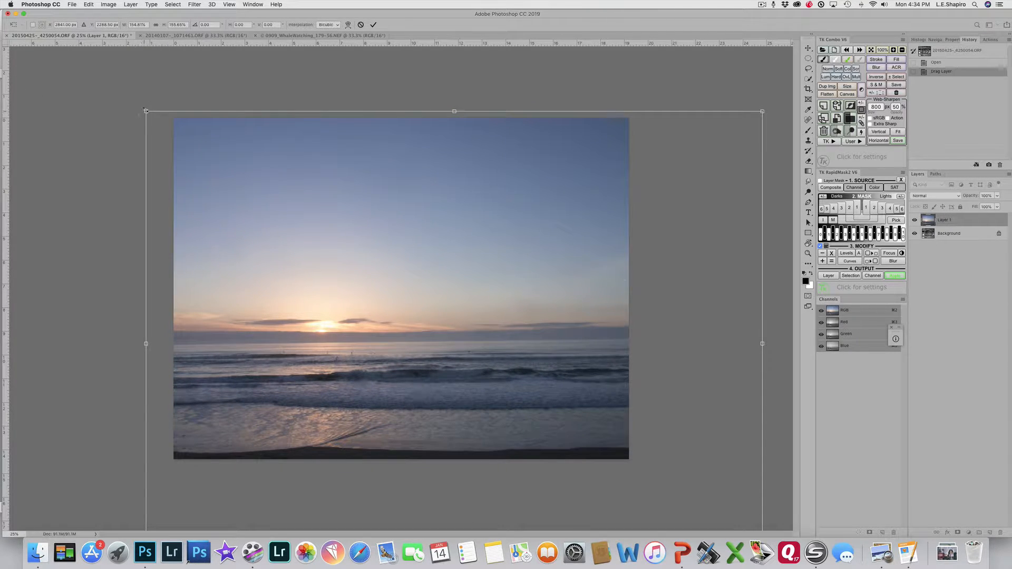
drag(146, 111, 53, 42)
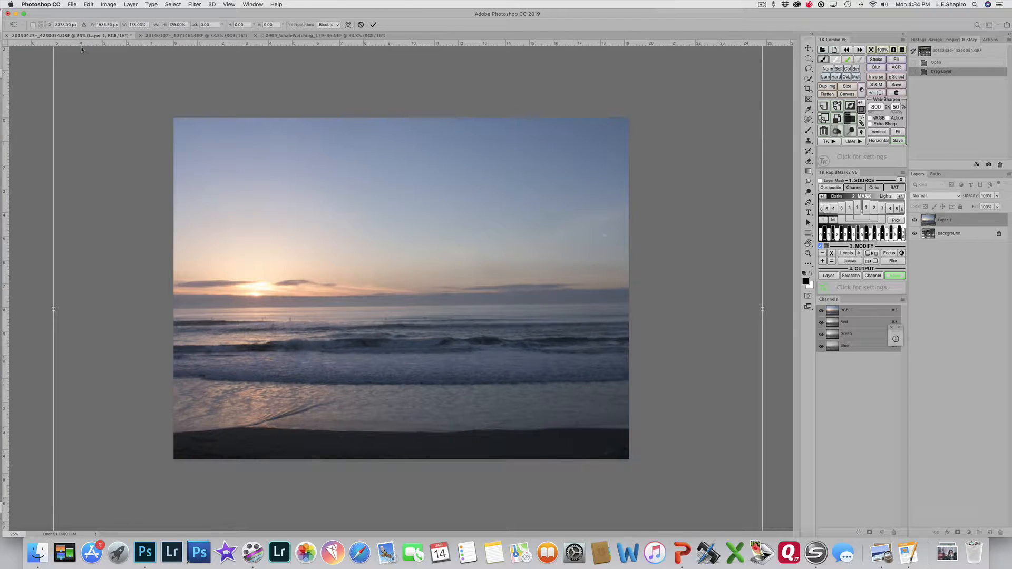
drag(517, 273, 628, 313)
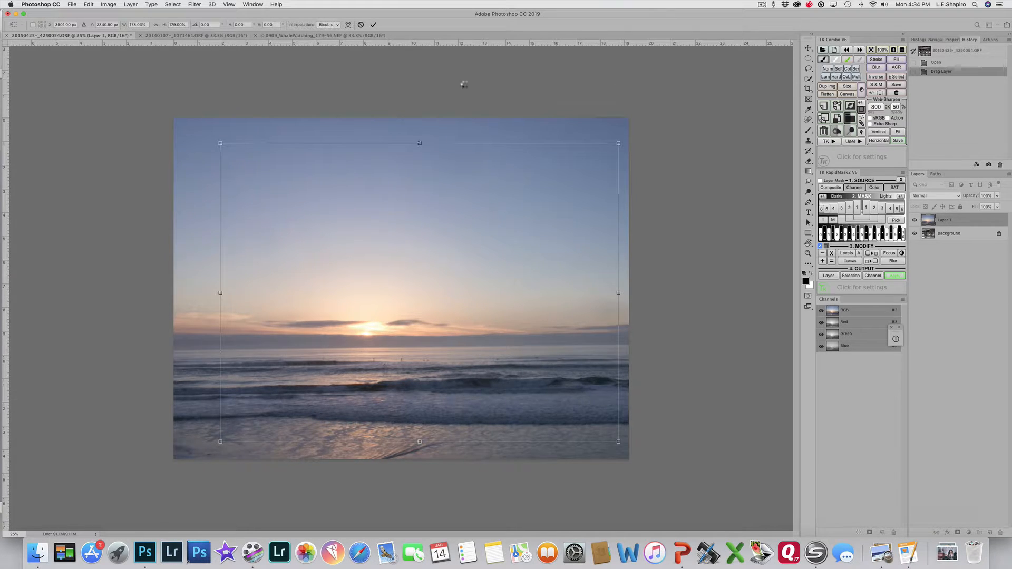
key(Return)
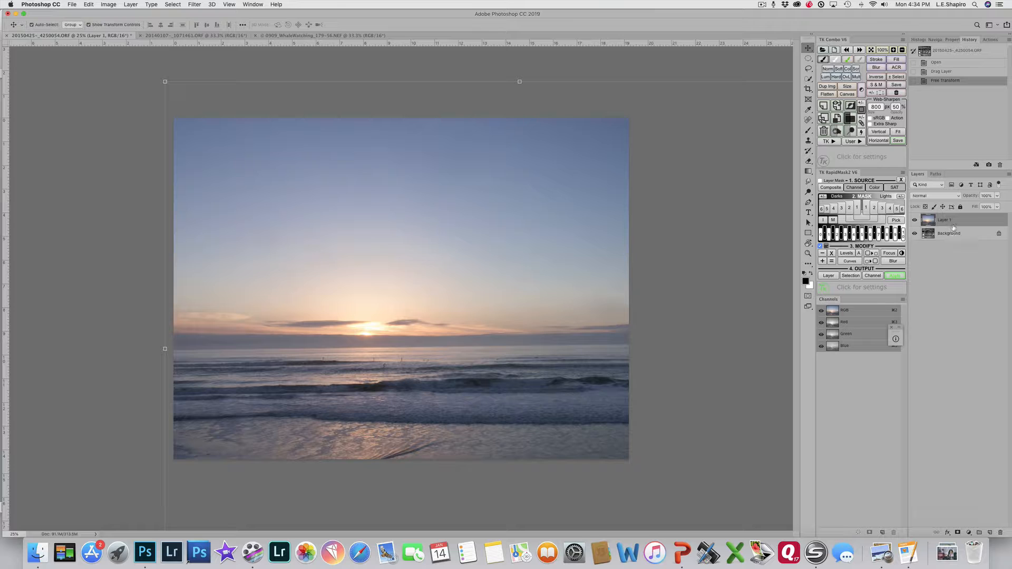
Preview the sunset layer at about 40% opacity and in Overlay blend mode, restoring 100% opacity and Normal mode.
click(997, 196)
drag(999, 207, 977, 208)
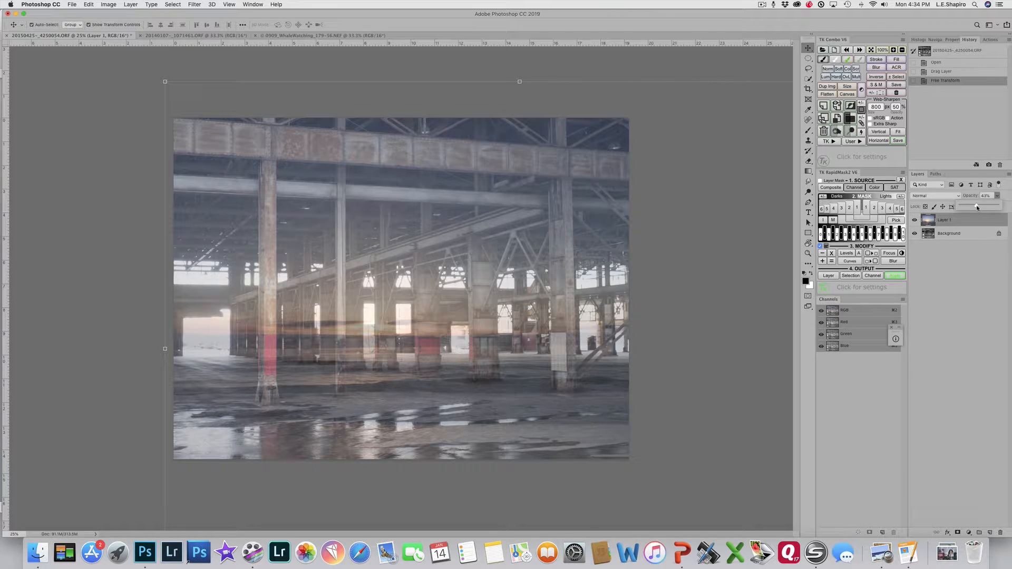
drag(977, 207, 998, 208)
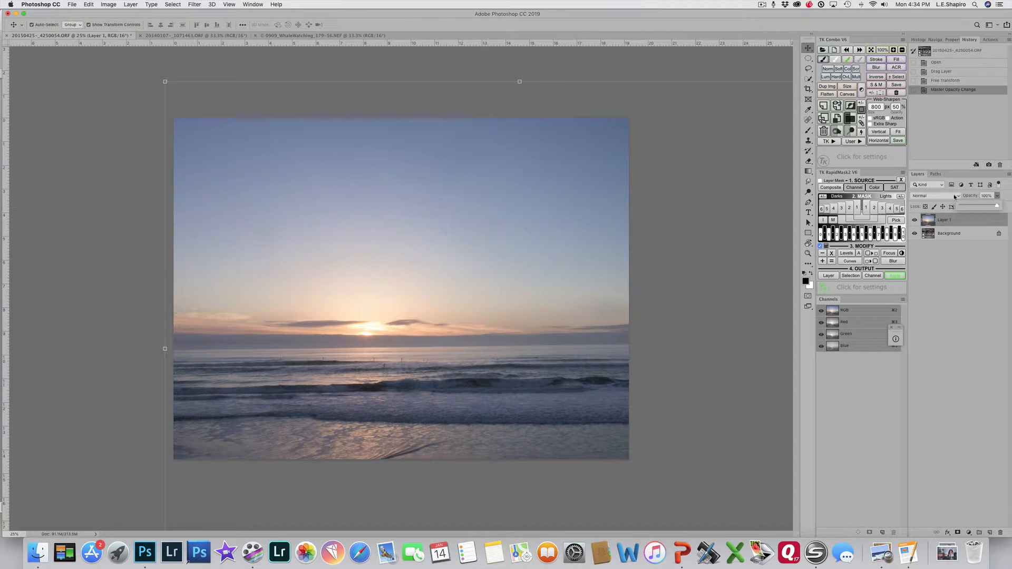
click(956, 196)
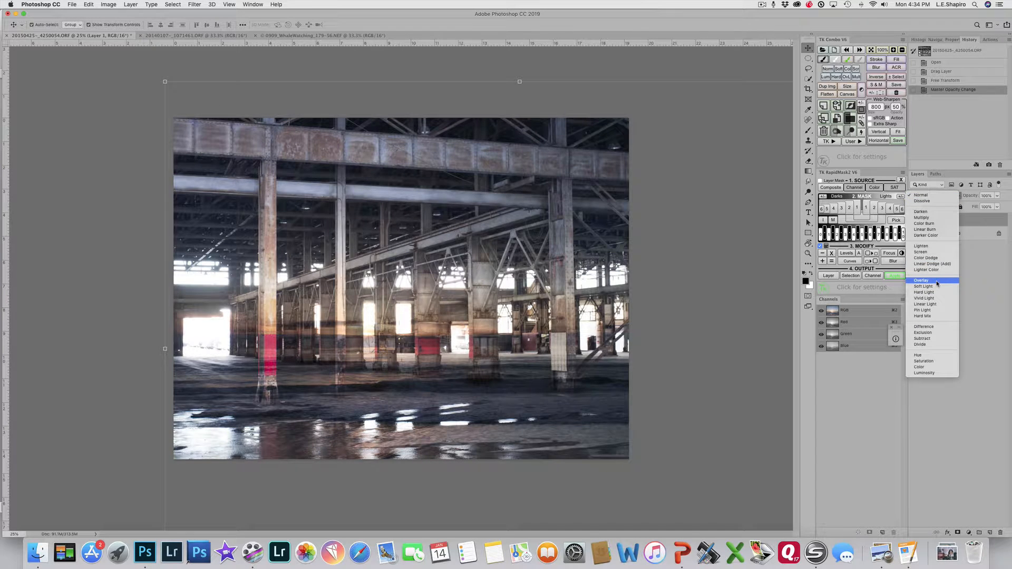
click(922, 195)
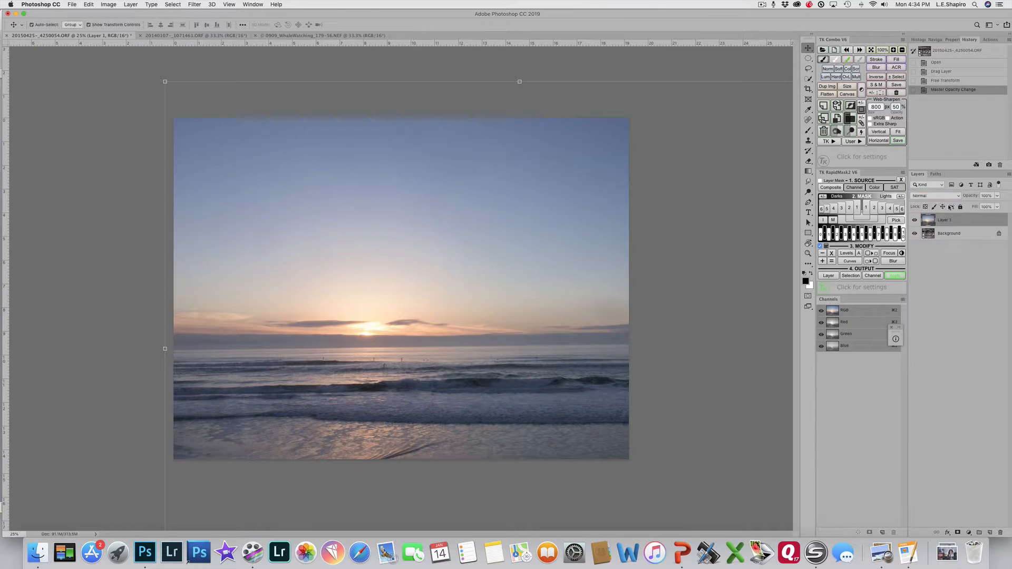
Hide the sunset layer and generate a Lights-3 luminosity mask from the composite of the warehouse Background layer.
click(955, 236)
click(915, 221)
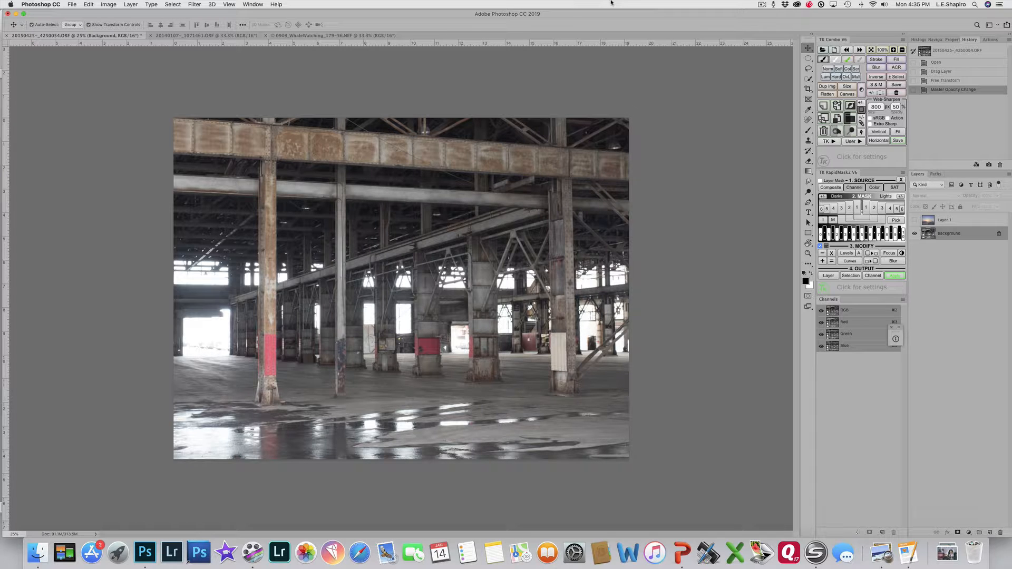
click(832, 188)
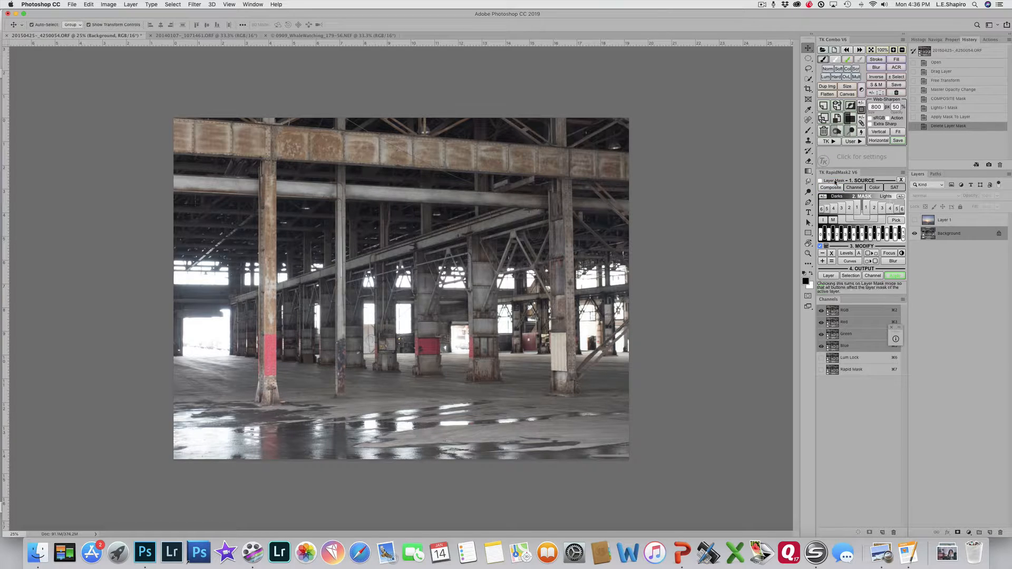
click(875, 208)
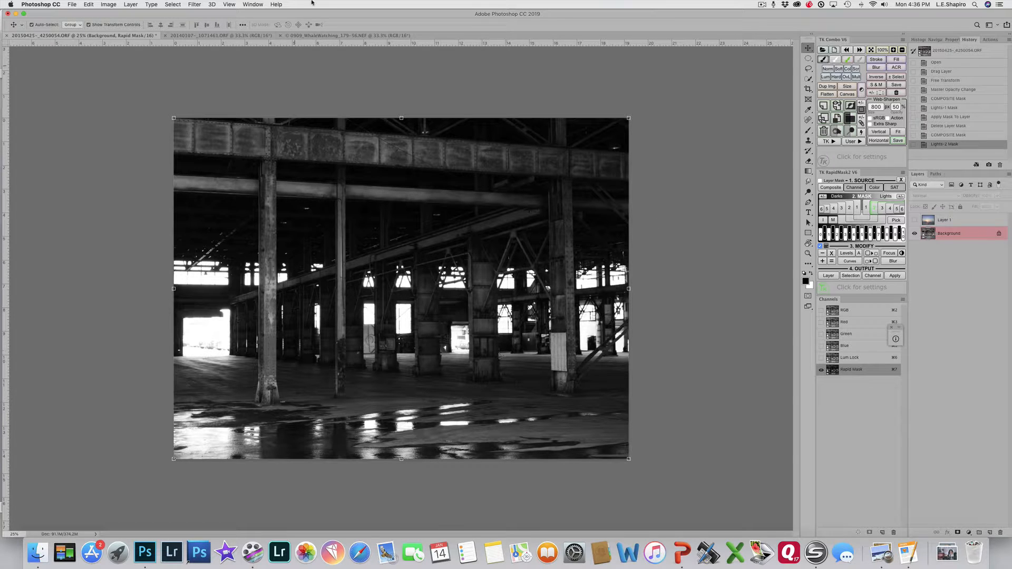
click(883, 209)
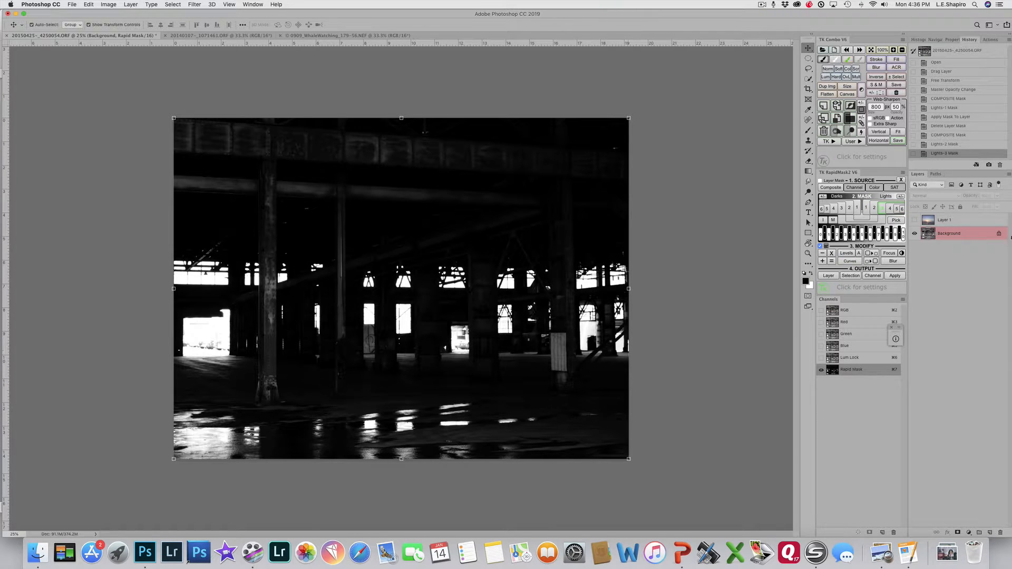
Apply the Lights-3 mask to the sunset layer and show that layer over the warehouse.
click(967, 219)
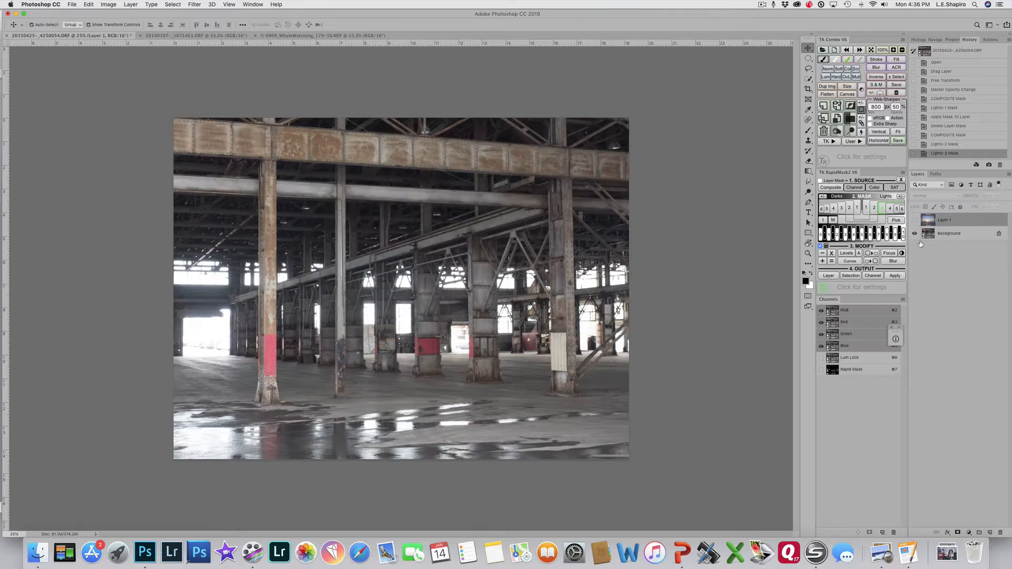
click(895, 278)
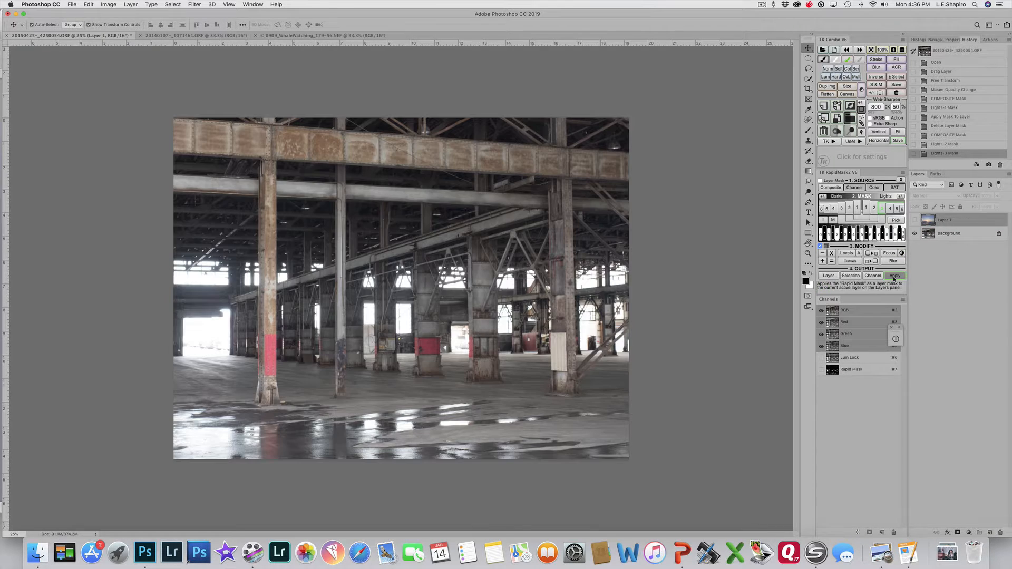
click(915, 220)
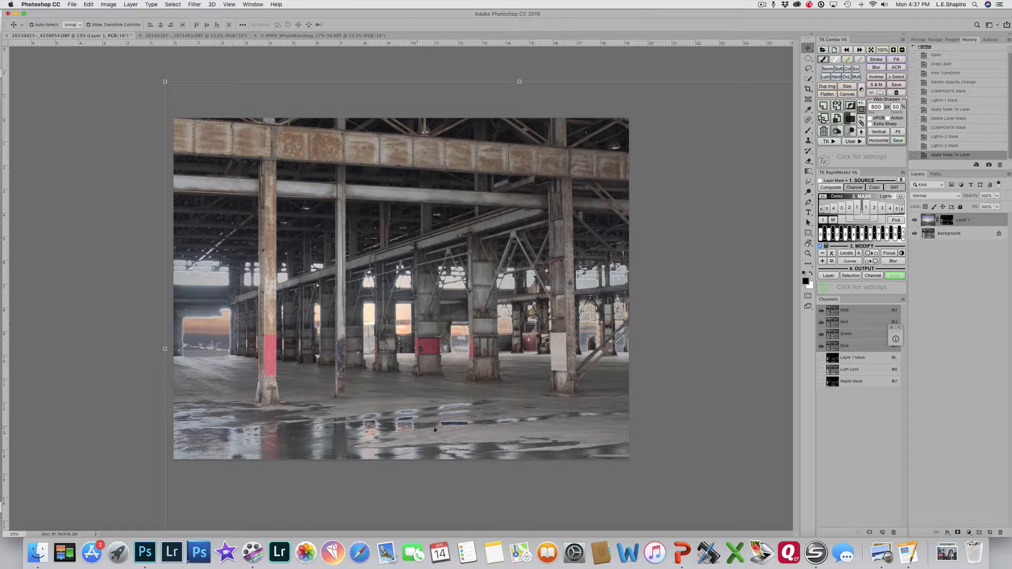
Check the sunset layer's effect on the warehouse, view its layer mask on its own and return to the full image.
click(915, 220)
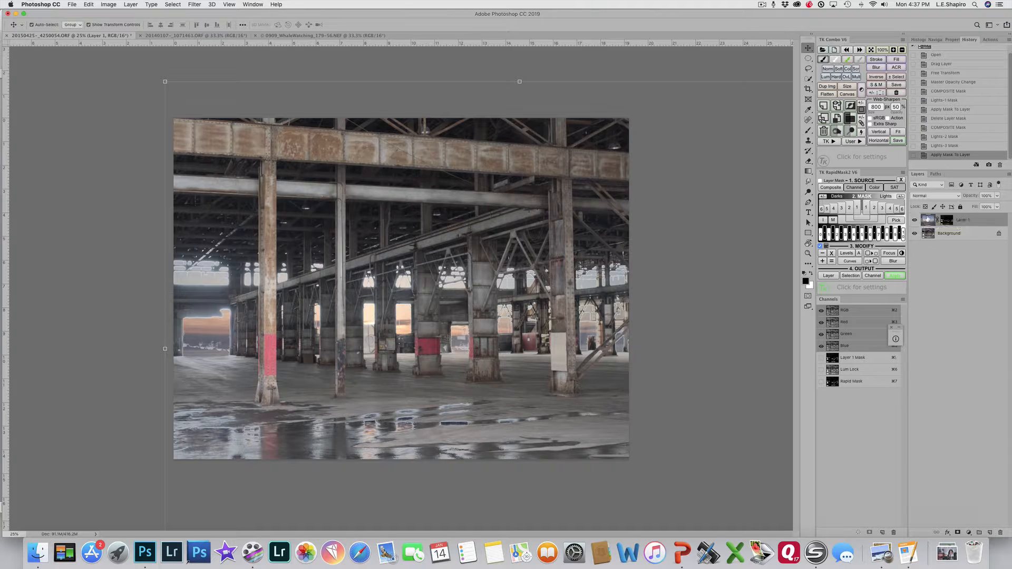
alt+click(952, 223)
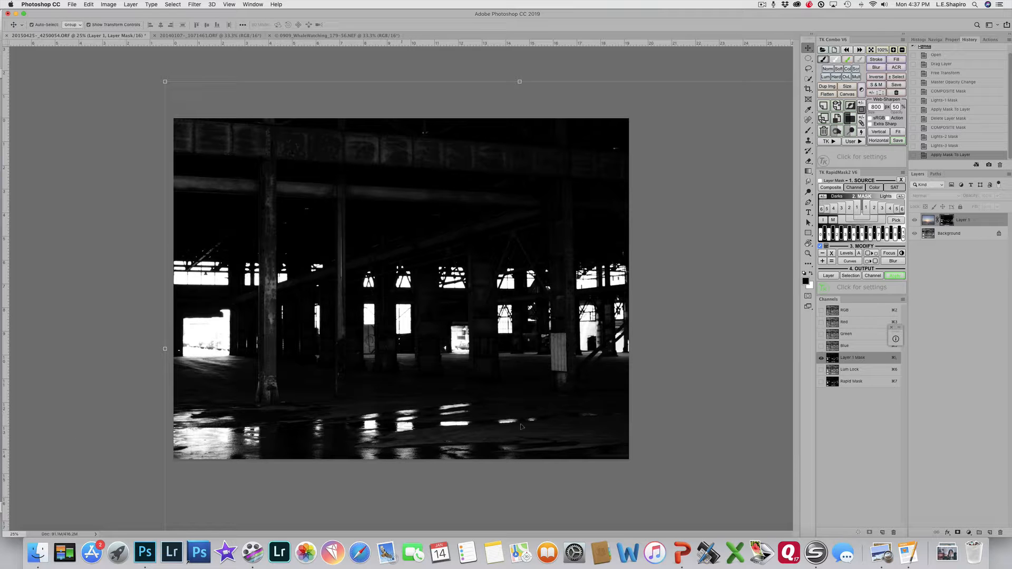
click(972, 222)
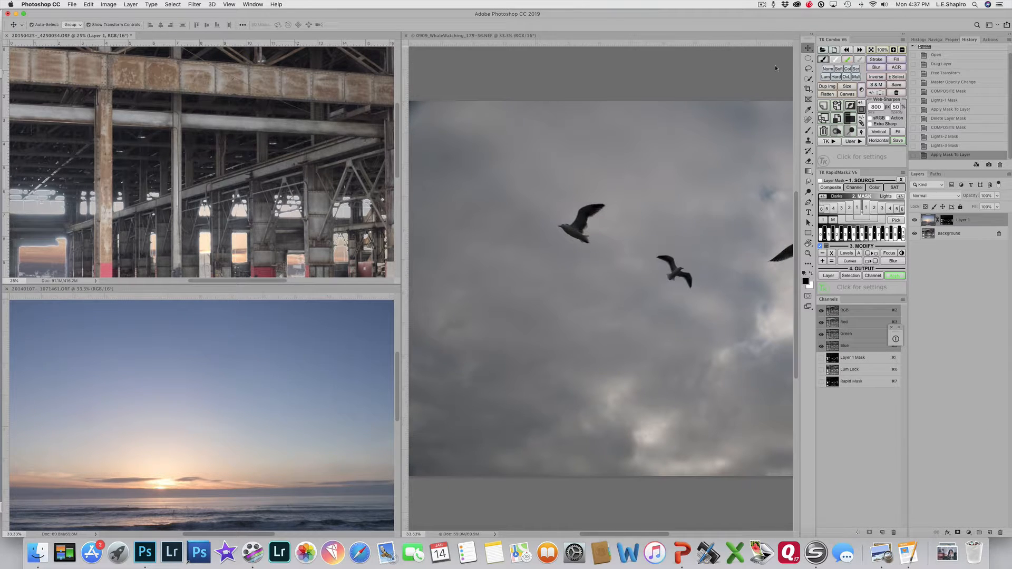
Copy the seagull photo into the warehouse document as a layer and, in a single-document view, position it over the warehouse's lower middle.
click(609, 247)
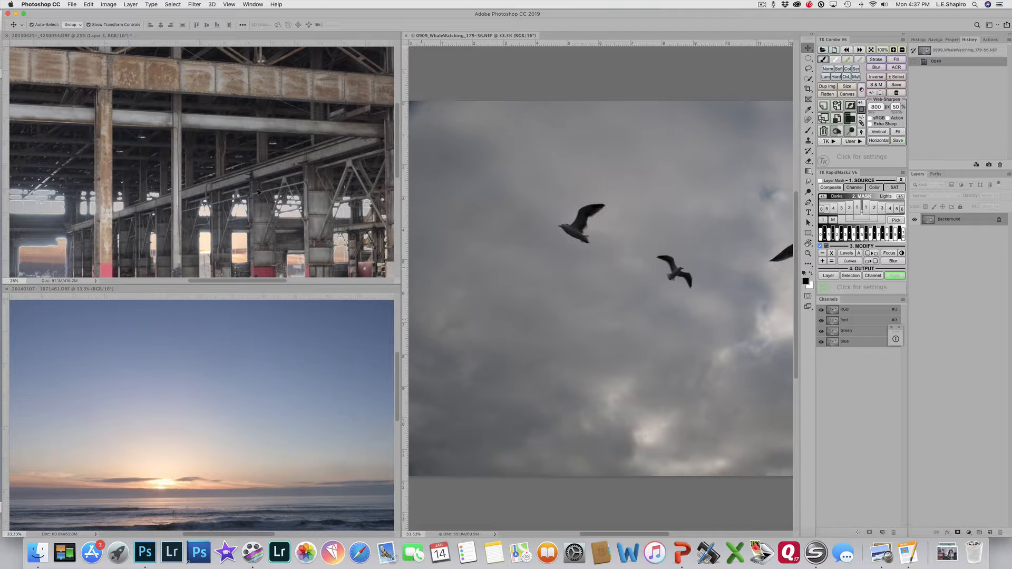
drag(210, 166, 210, 166)
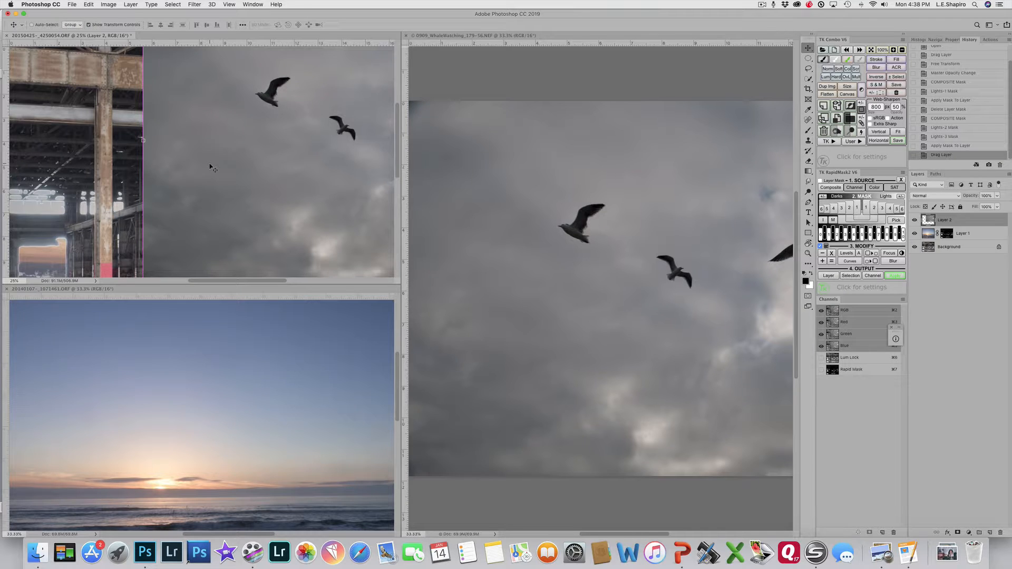
key(F2)
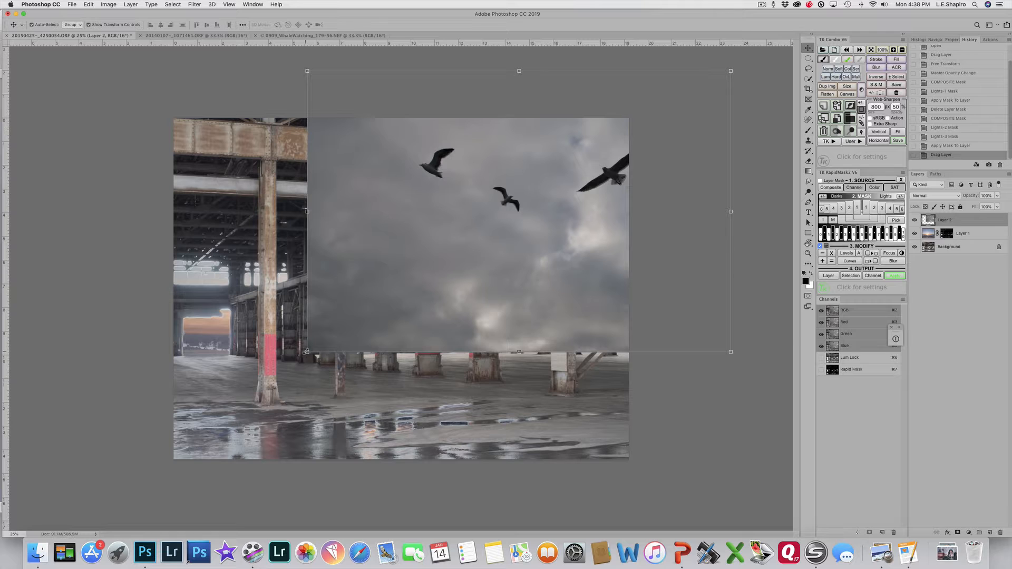
drag(463, 258, 344, 418)
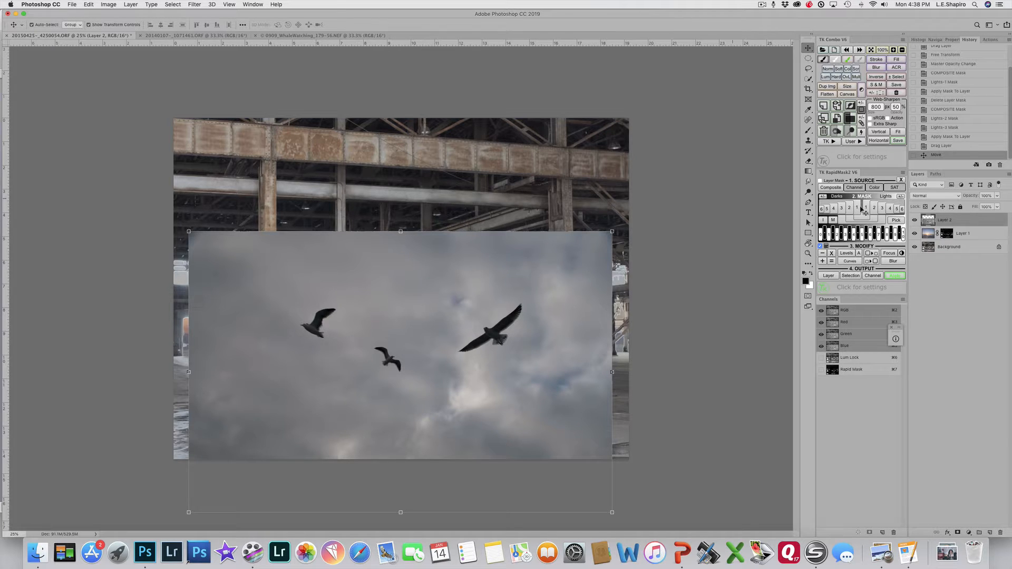
Preview the seagull layer over the warehouse at about 75% opacity.
click(997, 197)
mouse_move(997, 206)
mouse_down()
mouse_move(961, 209)
mouse_move(999, 207)
mouse_move(989, 210)
mouse_up()
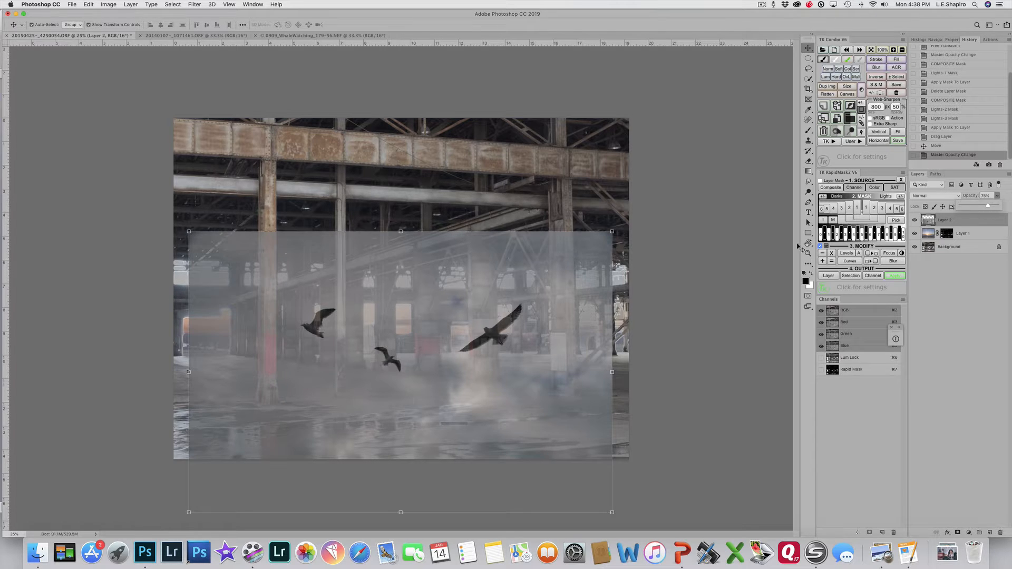
click(979, 225)
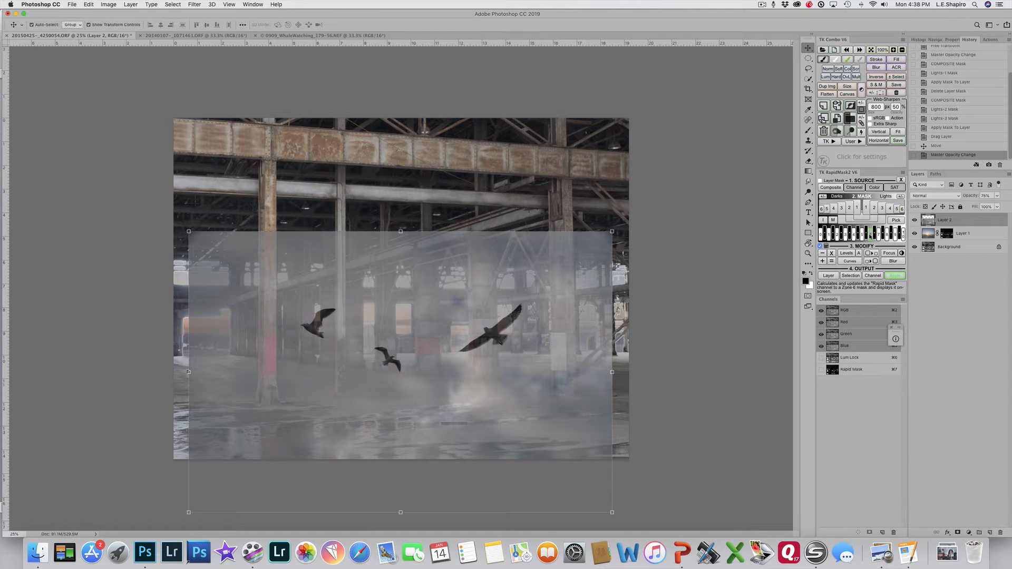
Hide the sunset and warehouse Background layers and set the seagull layer's opacity to 100%.
click(915, 234)
click(915, 248)
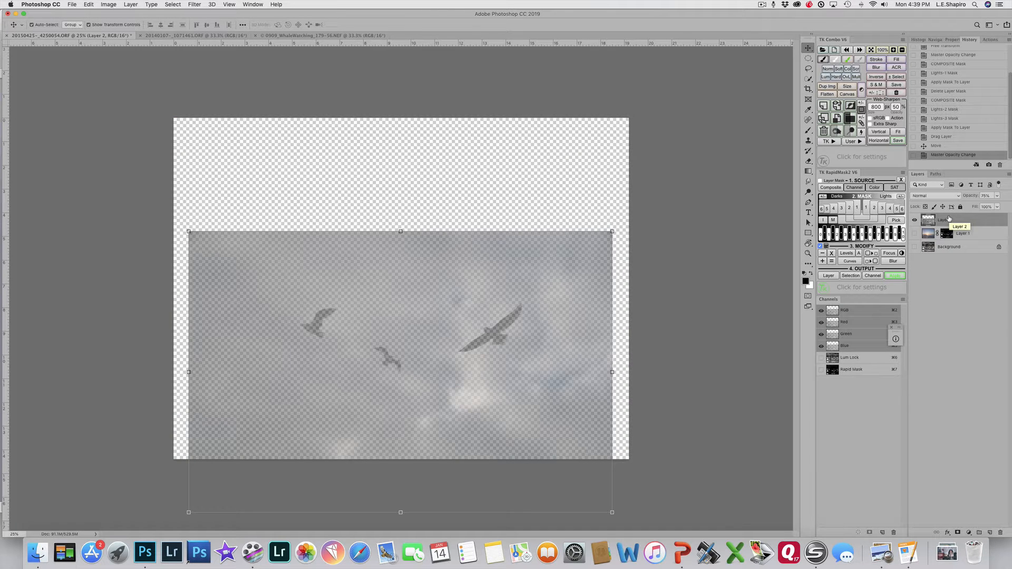
click(997, 196)
drag(999, 206, 1007, 206)
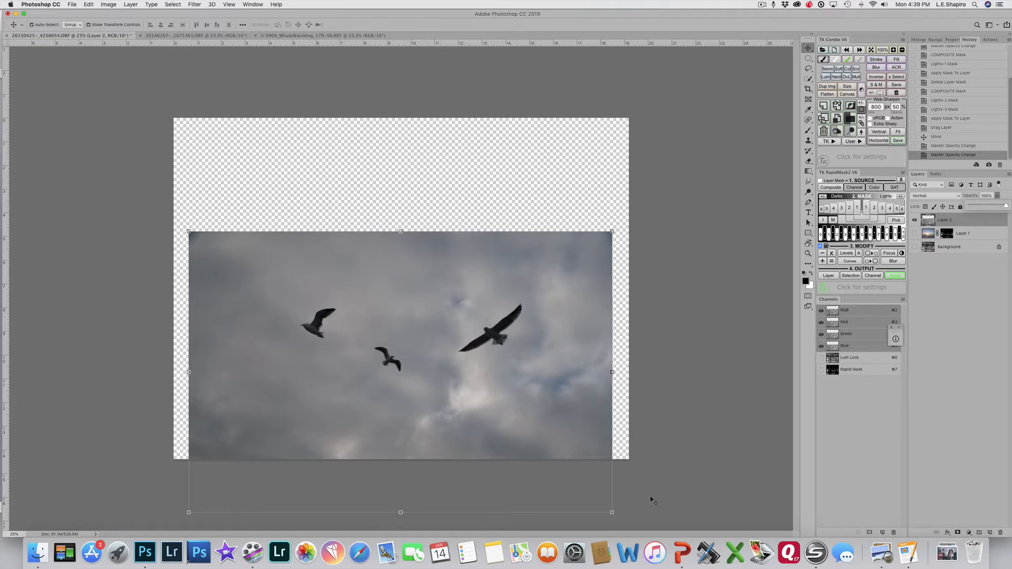
Select all three gulls on the seagull layer with the Quick Selection tool.
click(809, 80)
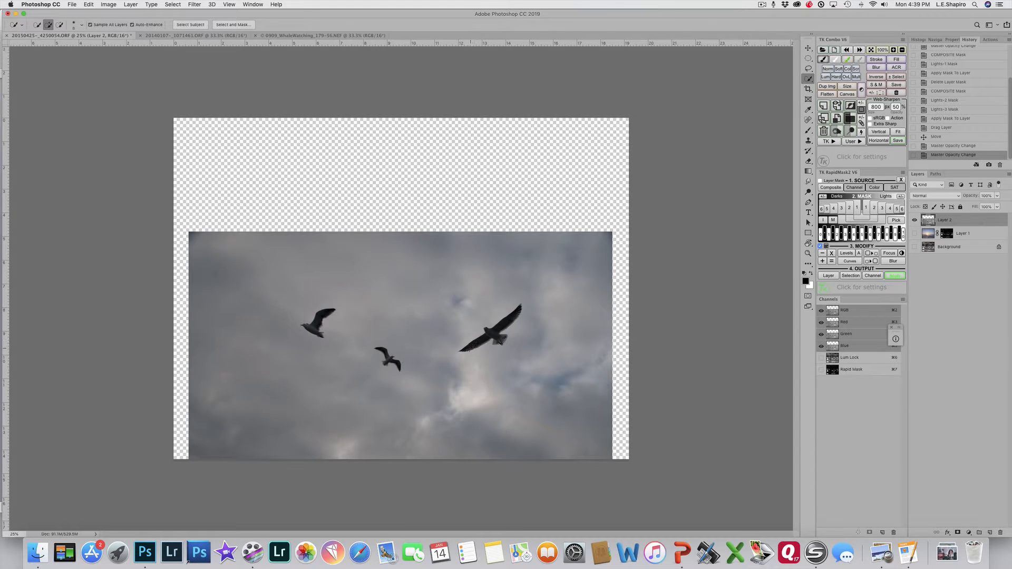
drag(462, 350, 493, 330)
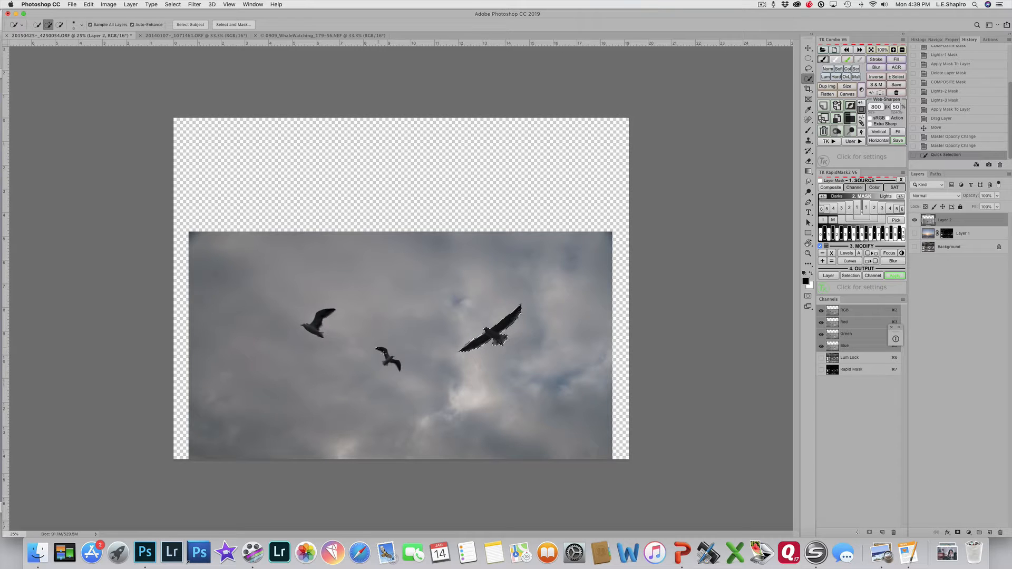
drag(376, 348, 398, 367)
click(319, 324)
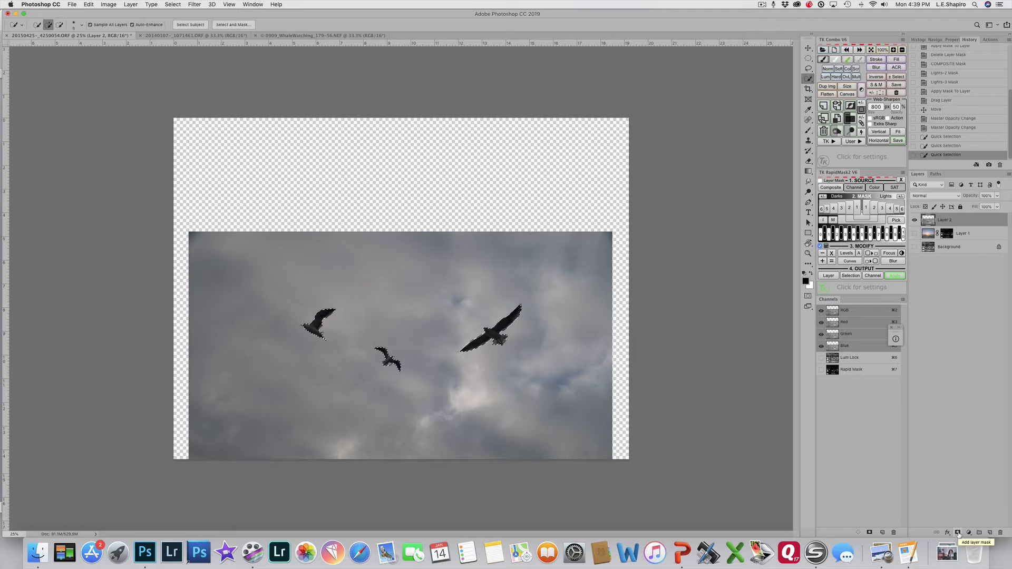
Add a layer mask from the gull selection and show the sunset and warehouse Background layers again.
click(959, 533)
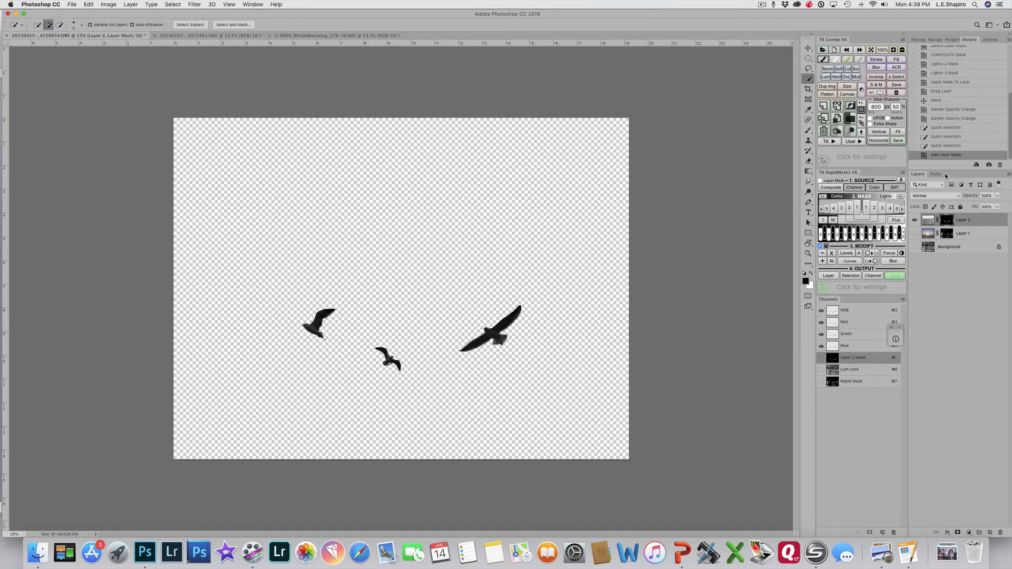
click(915, 234)
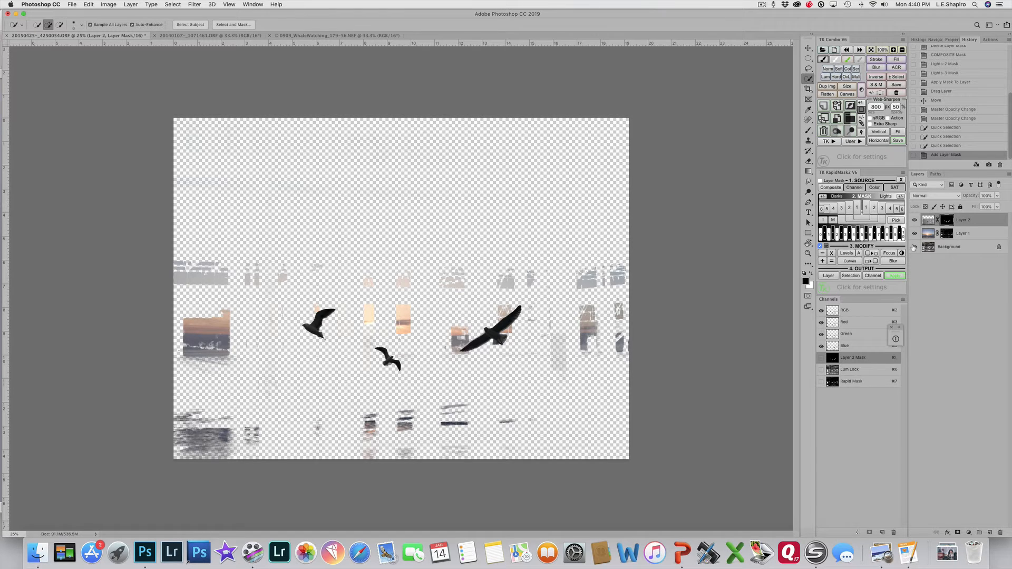
click(915, 247)
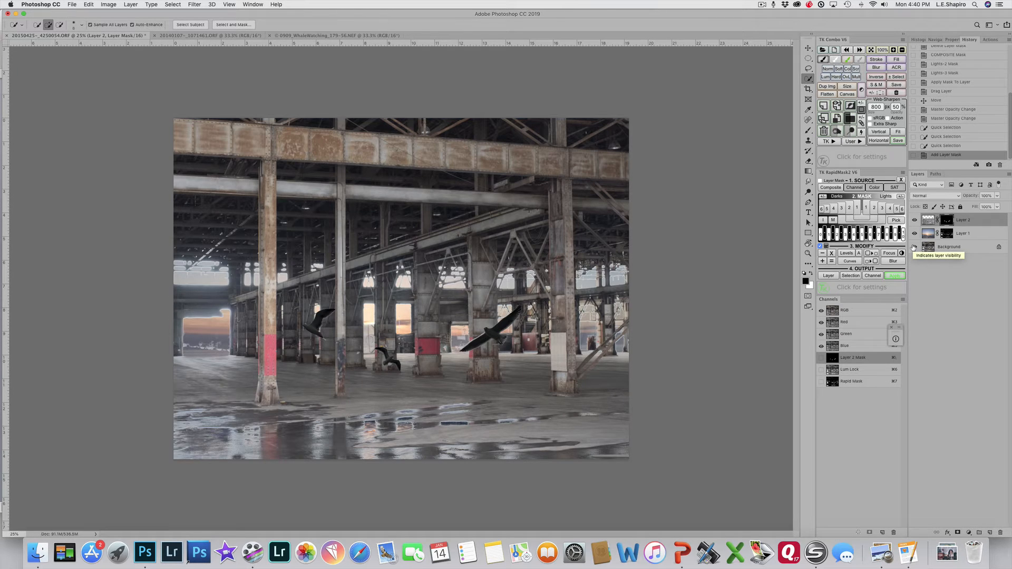